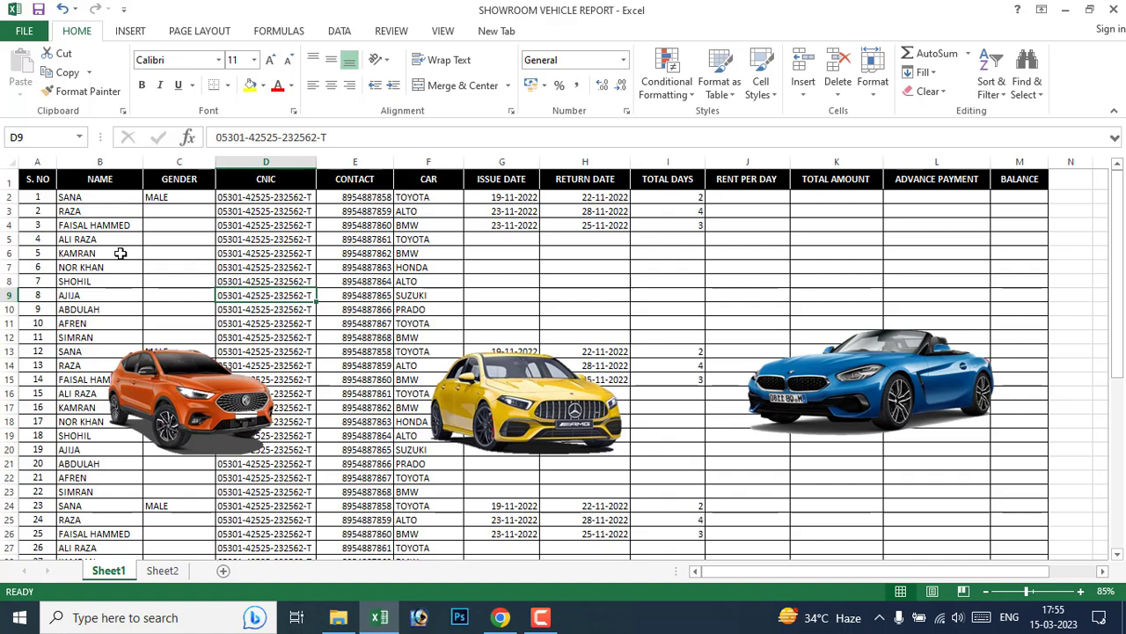
Inspect the NAME and CNIC columns and the empty cells below the table.
scroll(121, 254, "down", 3)
scroll(115, 282, "down", 6)
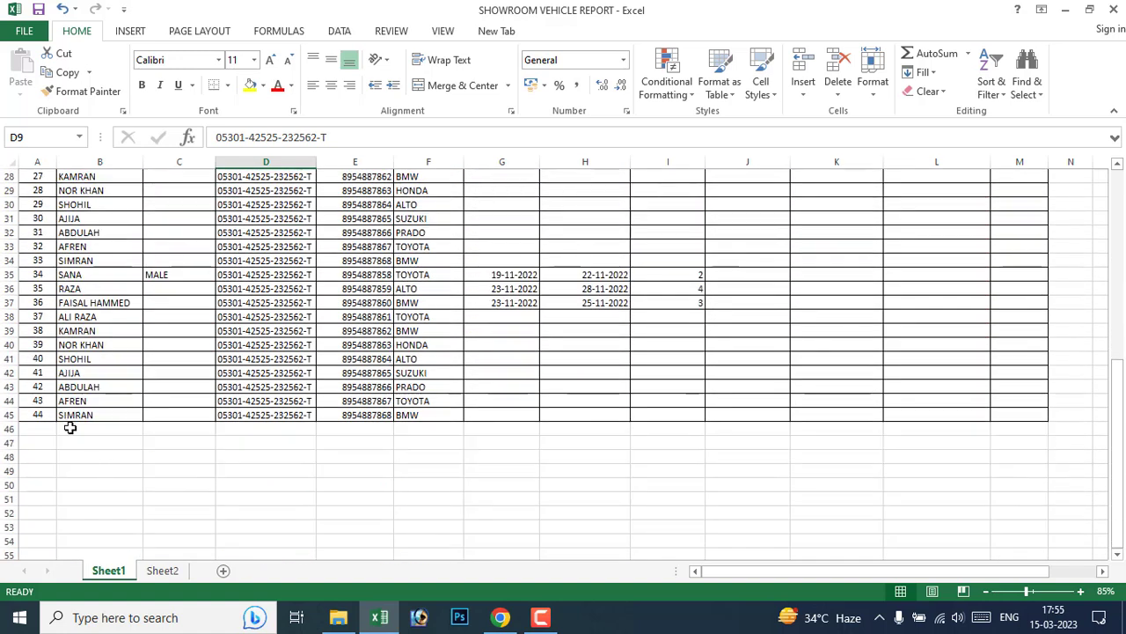
left_click(70, 427)
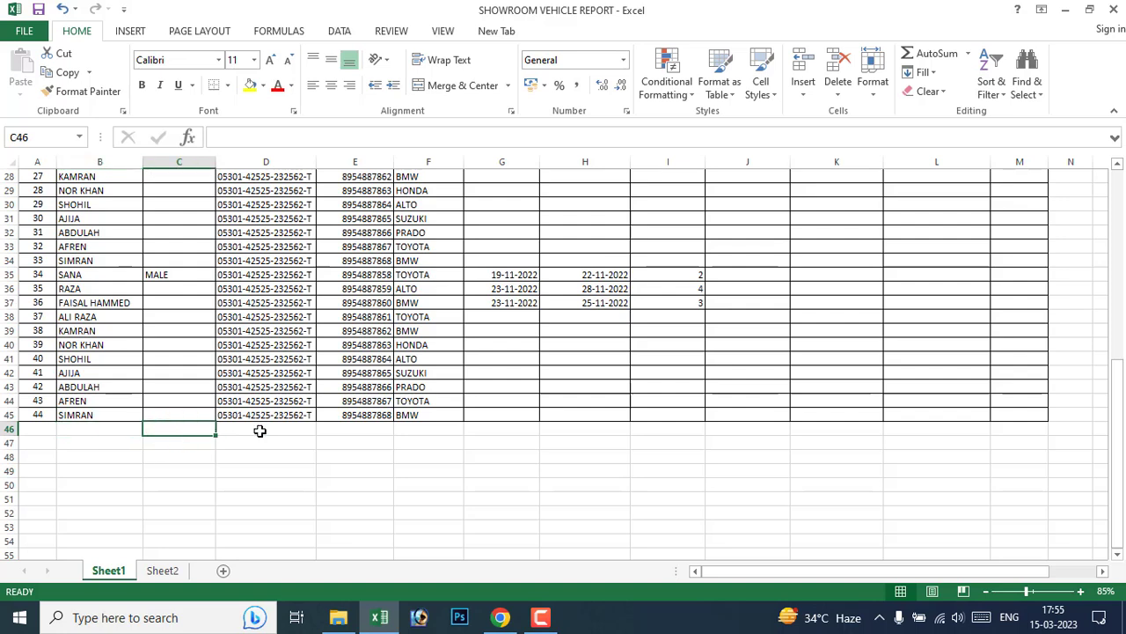
left_click(264, 429)
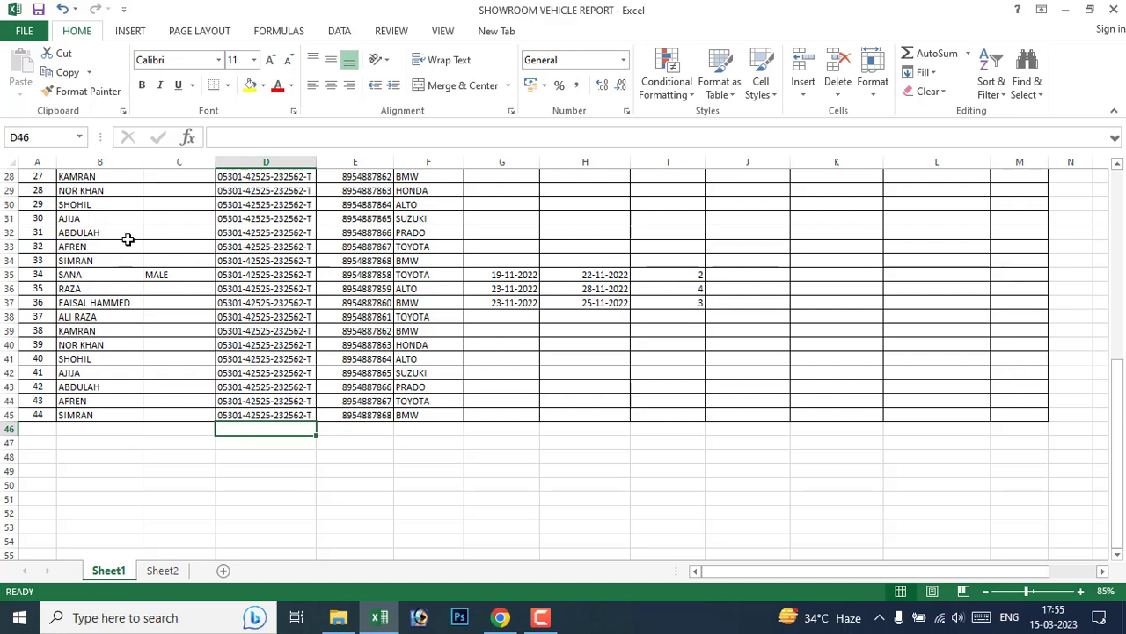
left_click(831, 438)
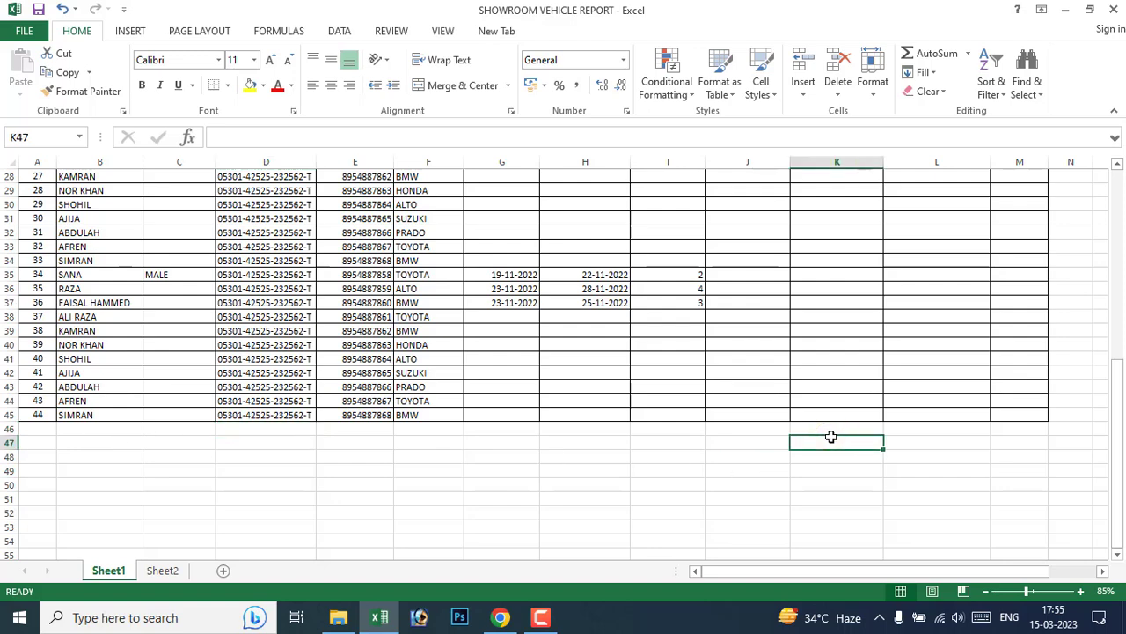
scroll(674, 422, "up", 5)
scroll(667, 413, "up", 4)
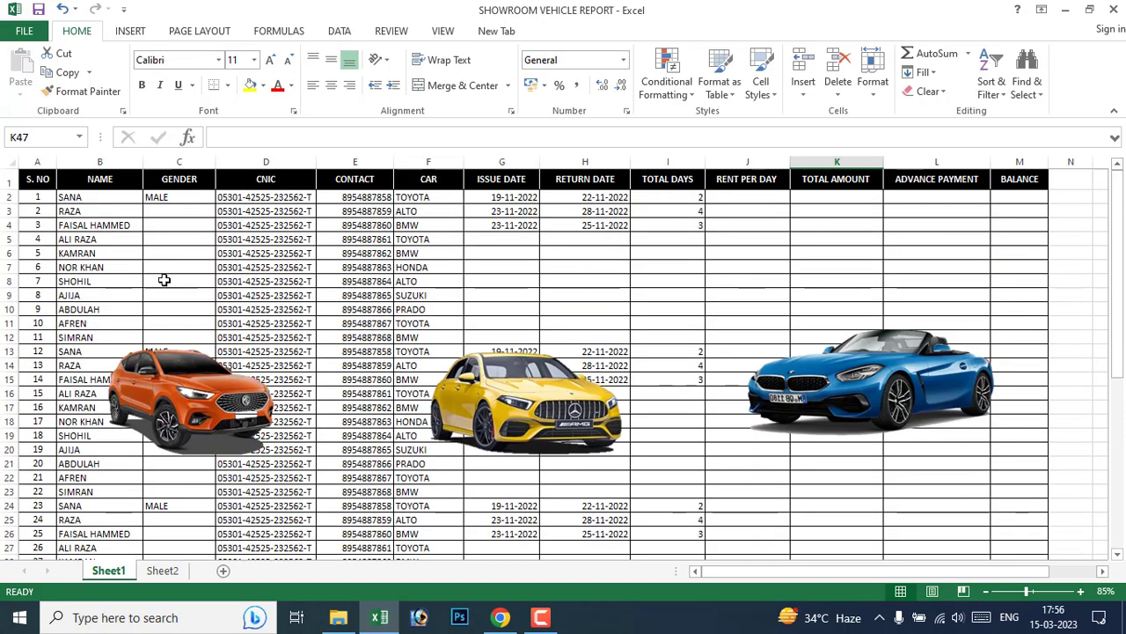
left_click(104, 162)
scroll(111, 291, "down", 5)
scroll(111, 302, "down", 4)
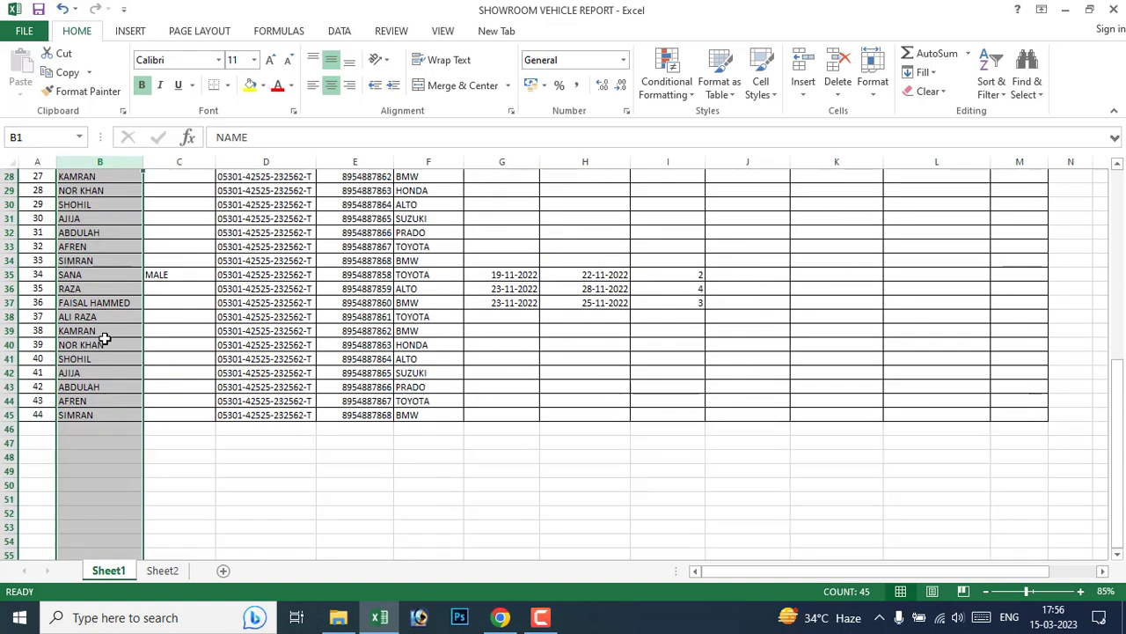
scroll(106, 334, "down", 3)
left_click(79, 305)
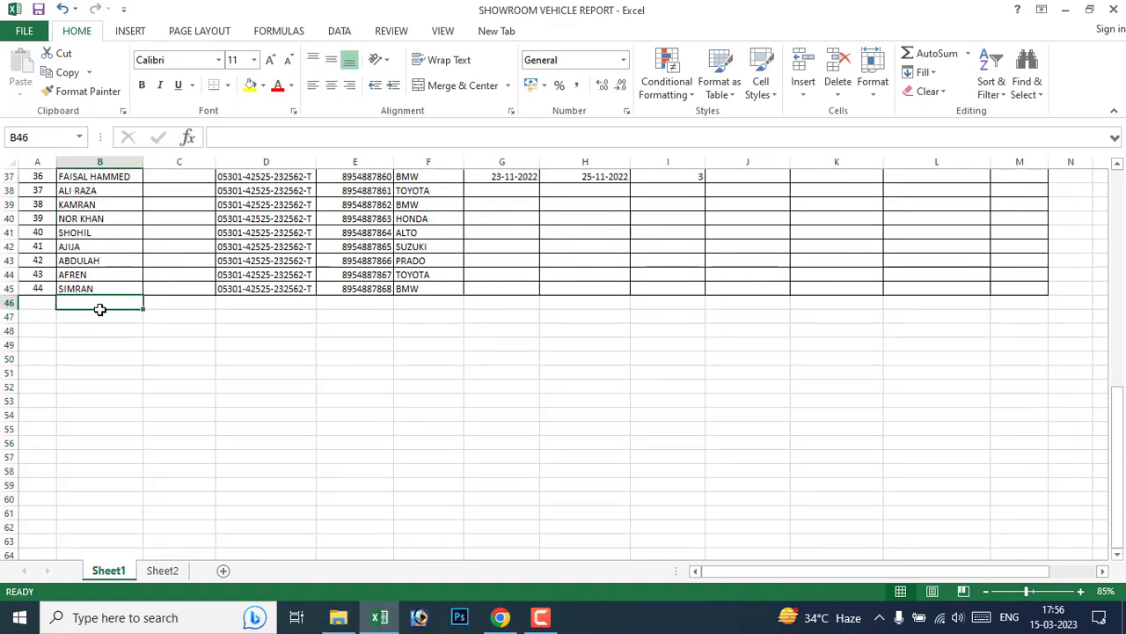
Select the whole CNIC column, then the empty cells below it and B46.
scroll(291, 343, "up", 12)
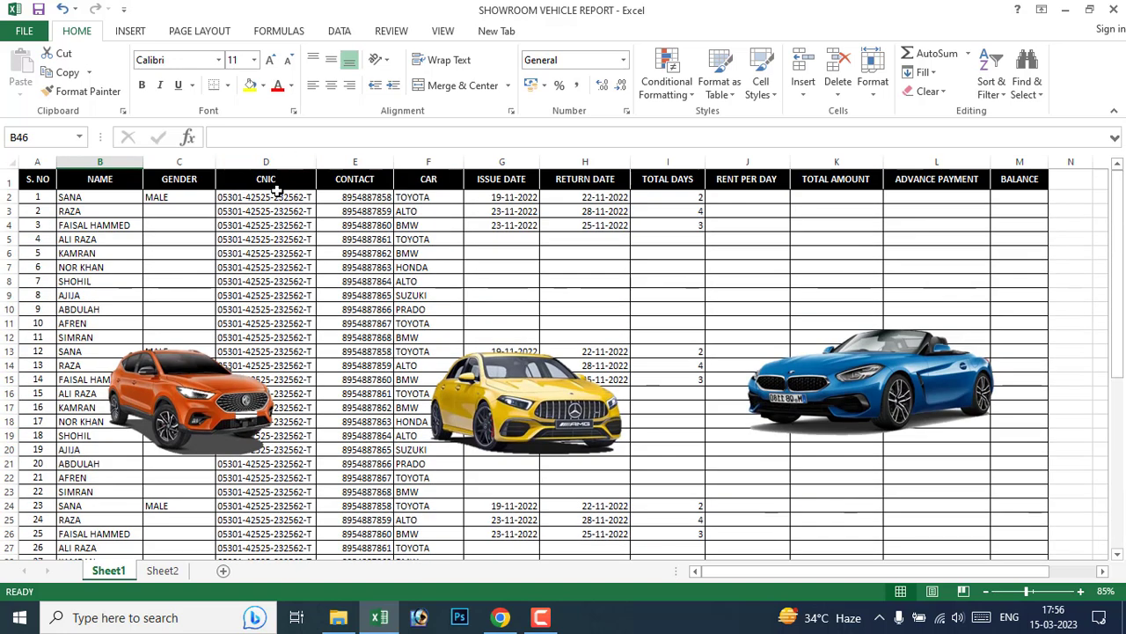
left_click(290, 164)
scroll(291, 387, "down", 13)
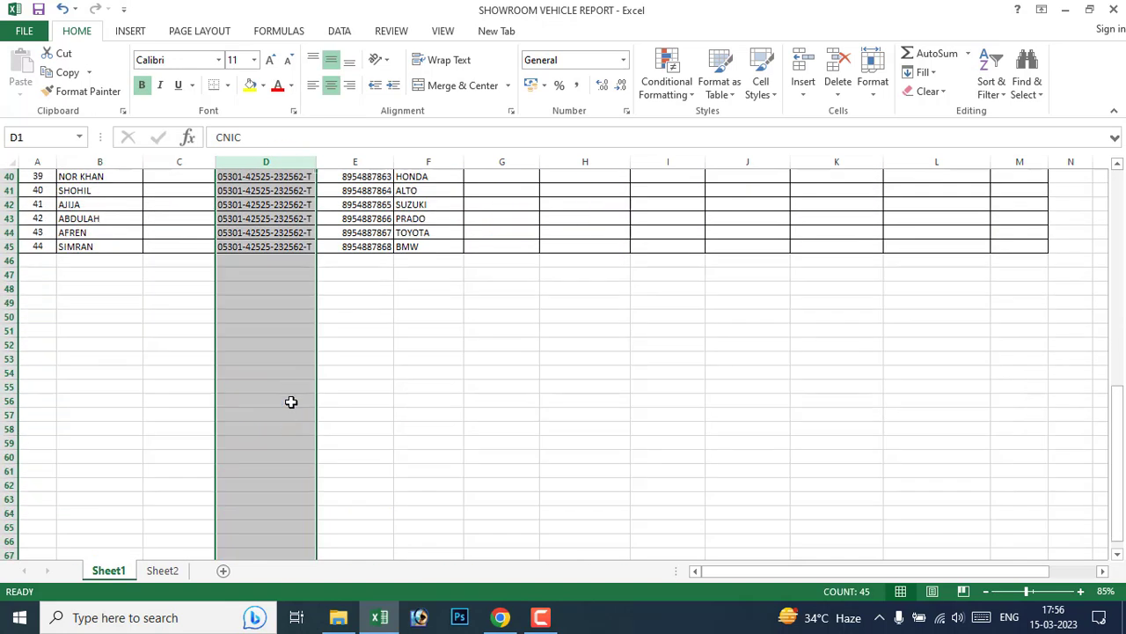
left_click(257, 262)
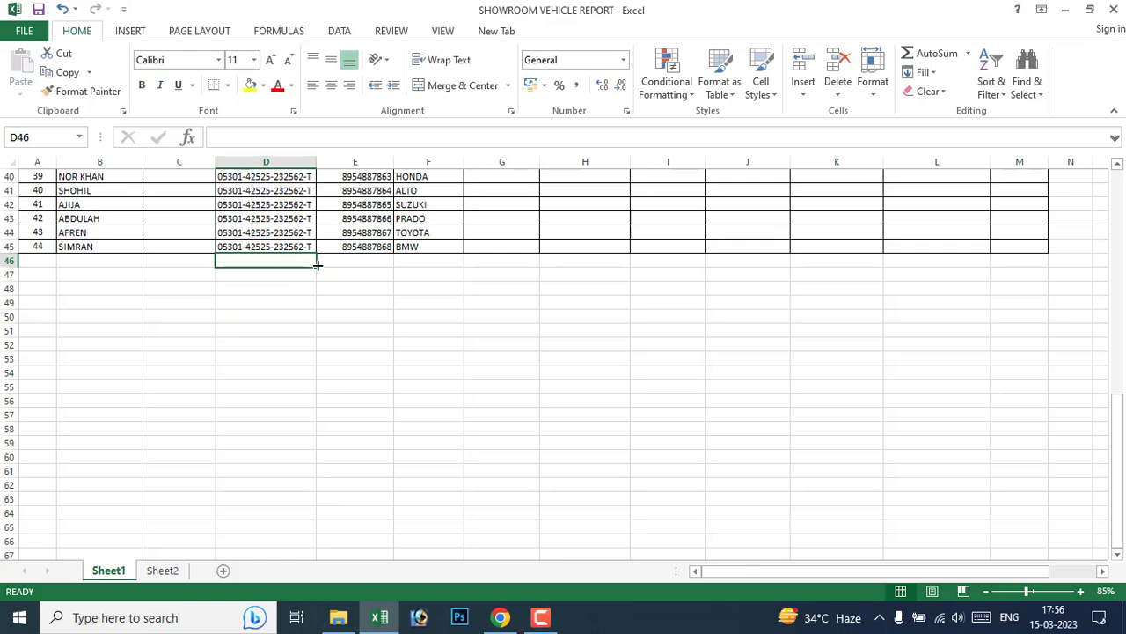
scroll(288, 291, "up", 5)
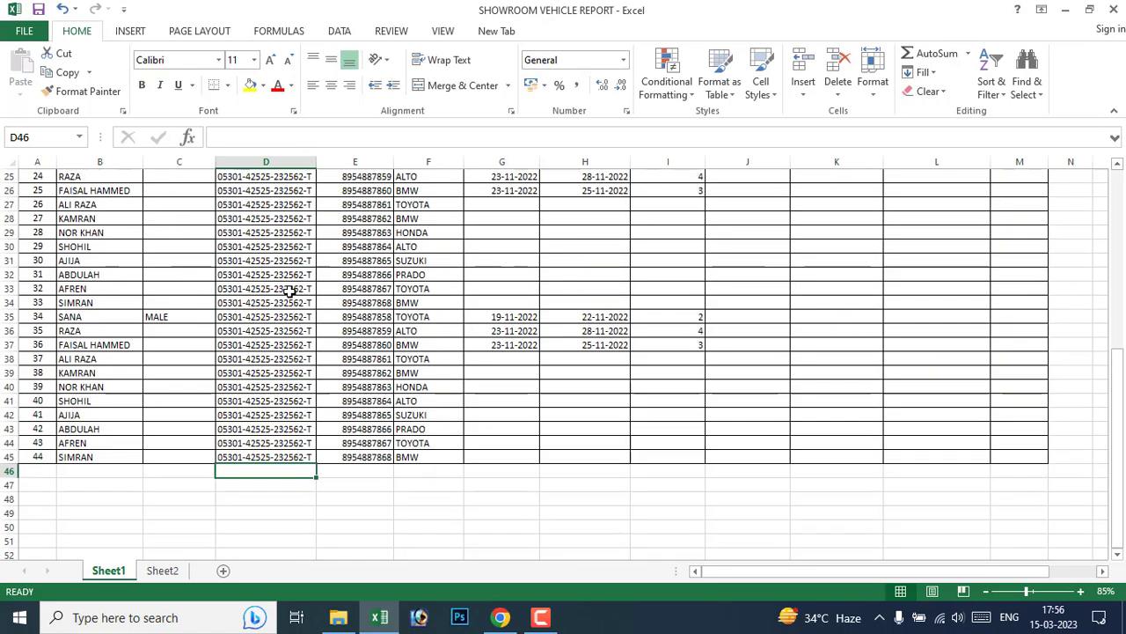
left_click(77, 473)
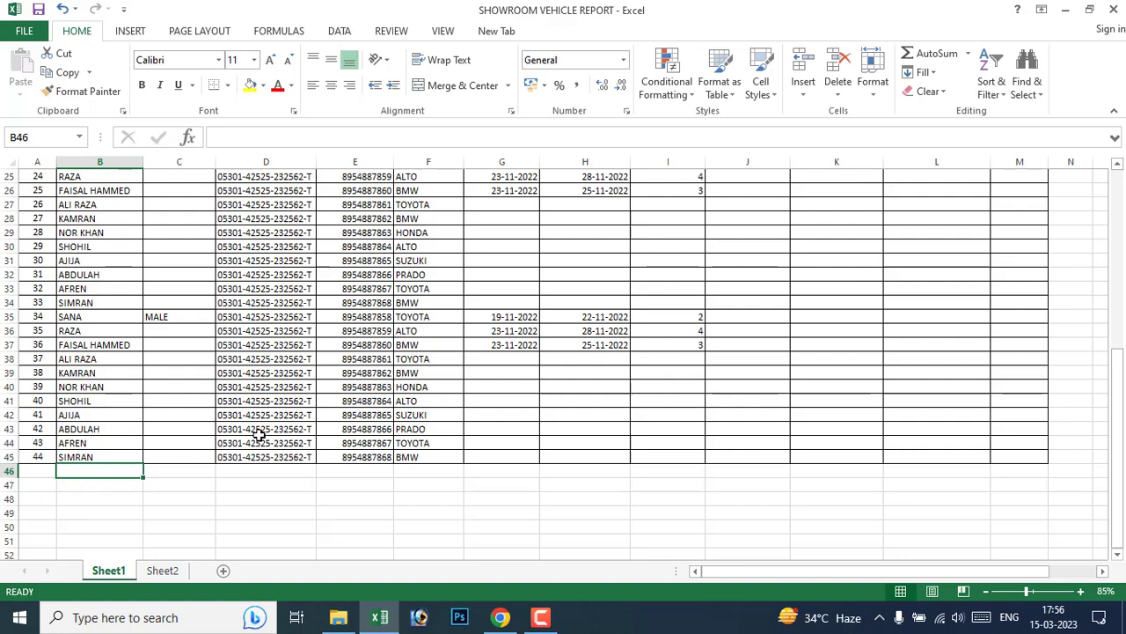
scroll(260, 434, "up", 8)
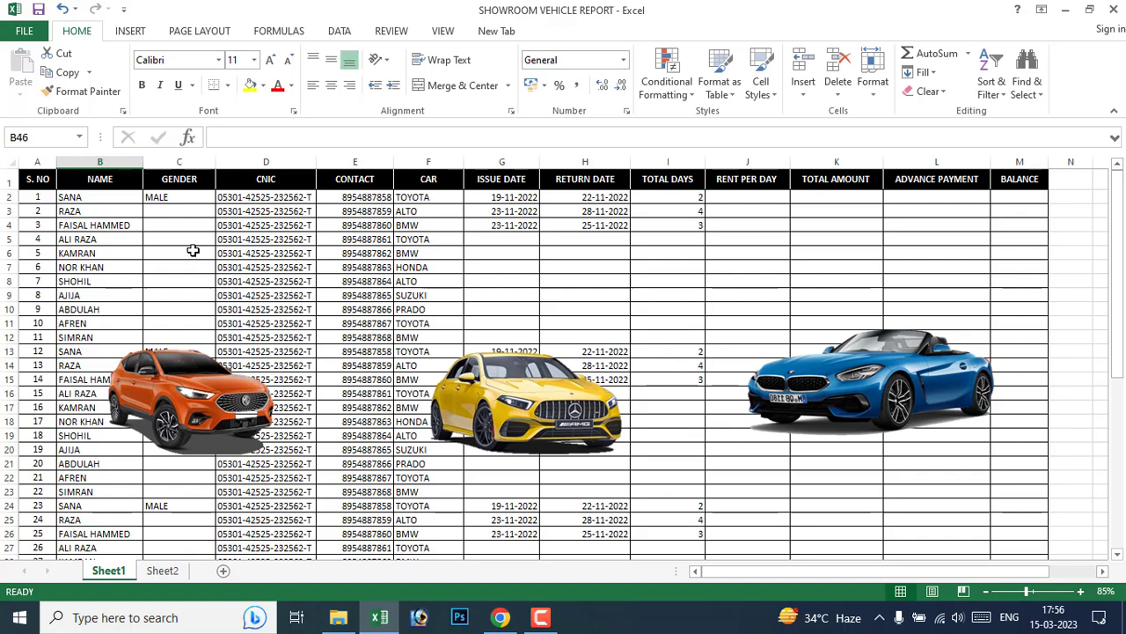
scroll(189, 248, "down", 5)
scroll(214, 284, "down", 4)
scroll(221, 339, "up", 7)
scroll(221, 339, "up", 2)
Select the header row from S. NO to BALANCE and open the VIEW tab's Freeze Panes list.
left_click_drag(28, 178, 1012, 173)
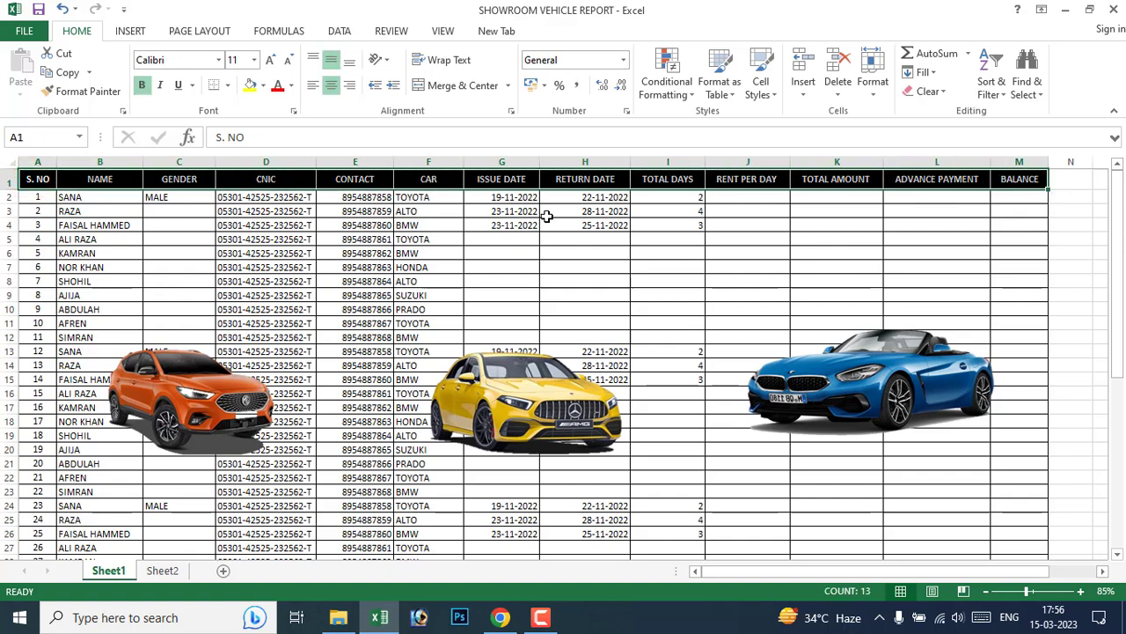
left_click(393, 32)
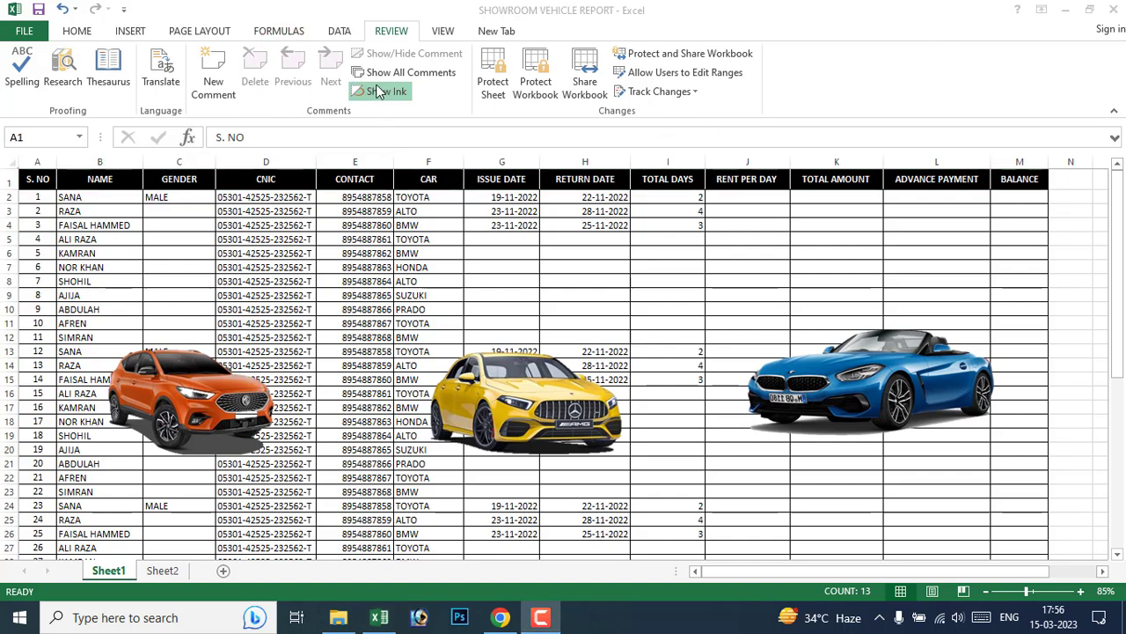
left_click(444, 31)
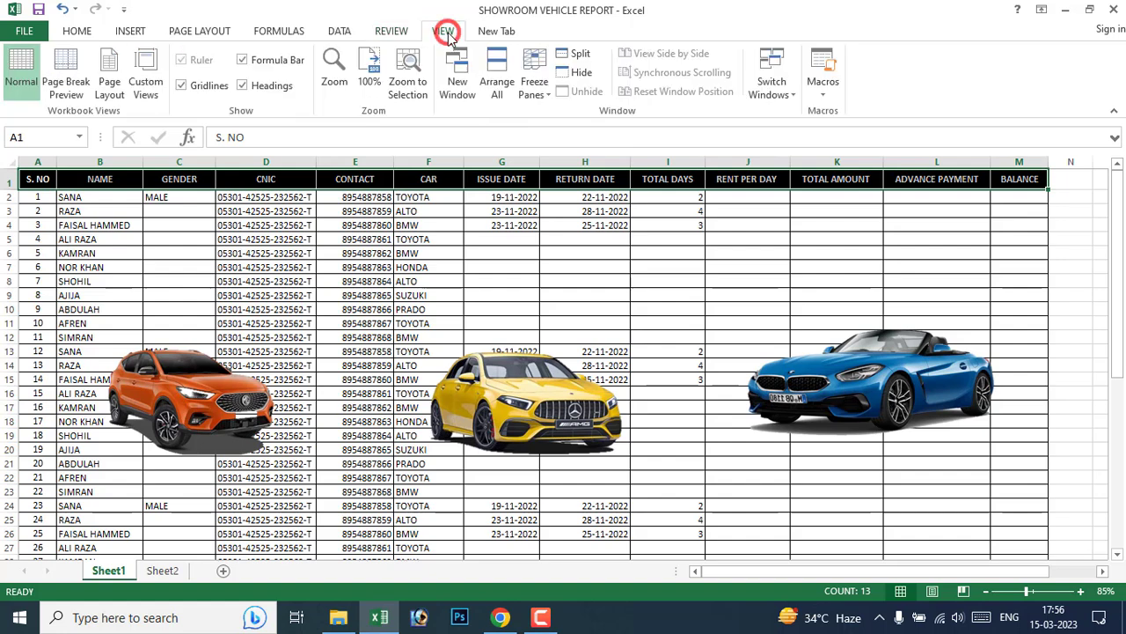
left_click(533, 94)
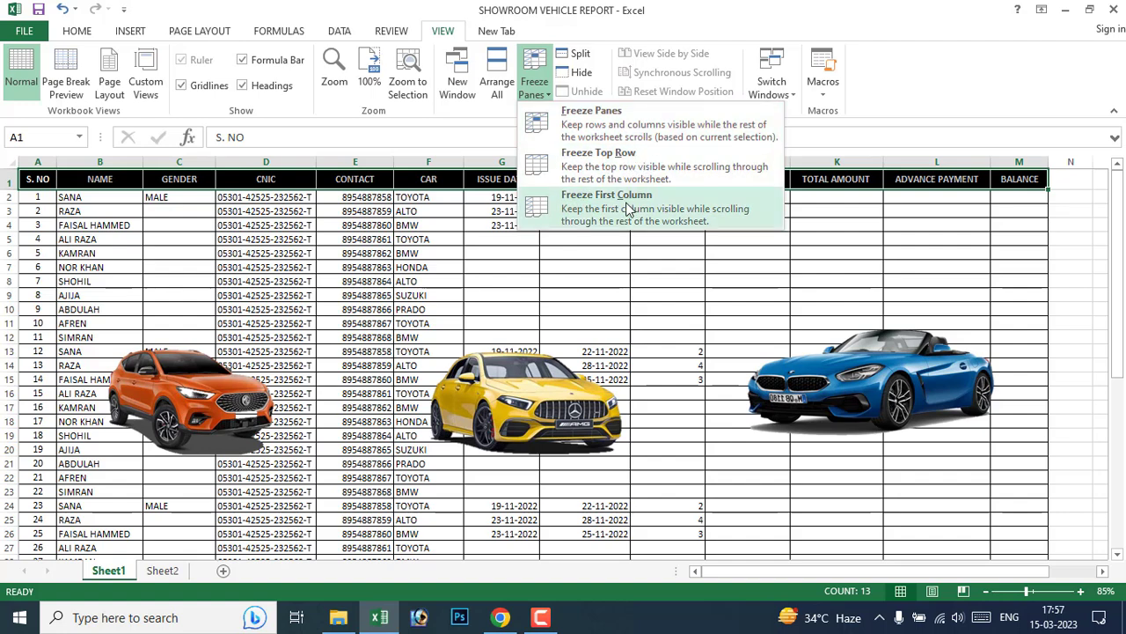
Apply Freeze Top Row, select cell H6, and scroll to check the header stays put.
left_click(642, 172)
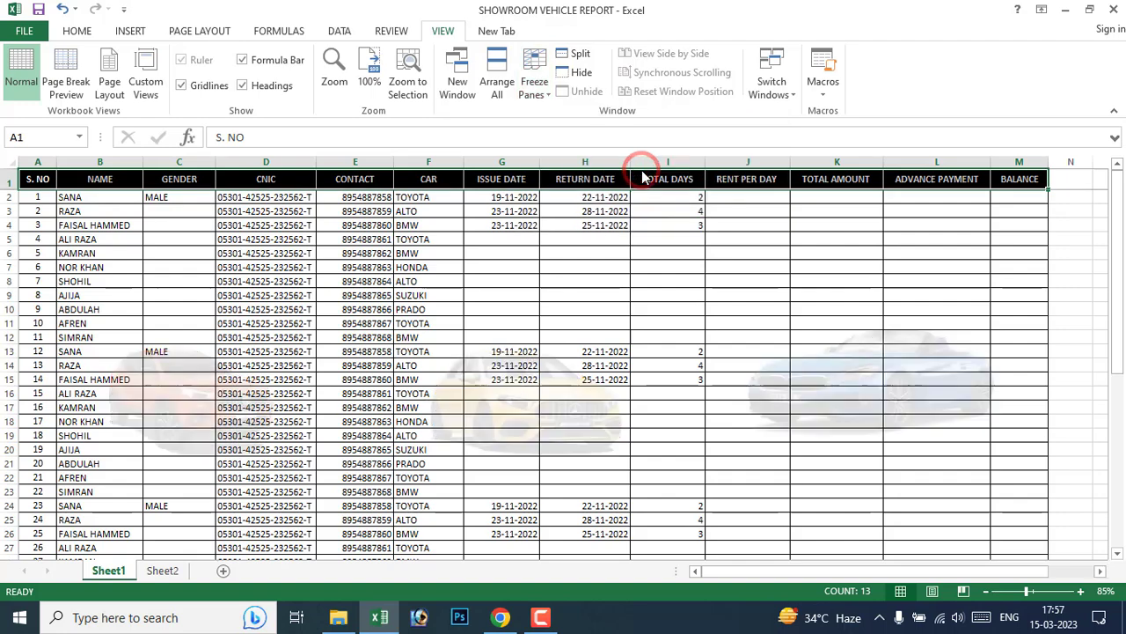
left_click(613, 251)
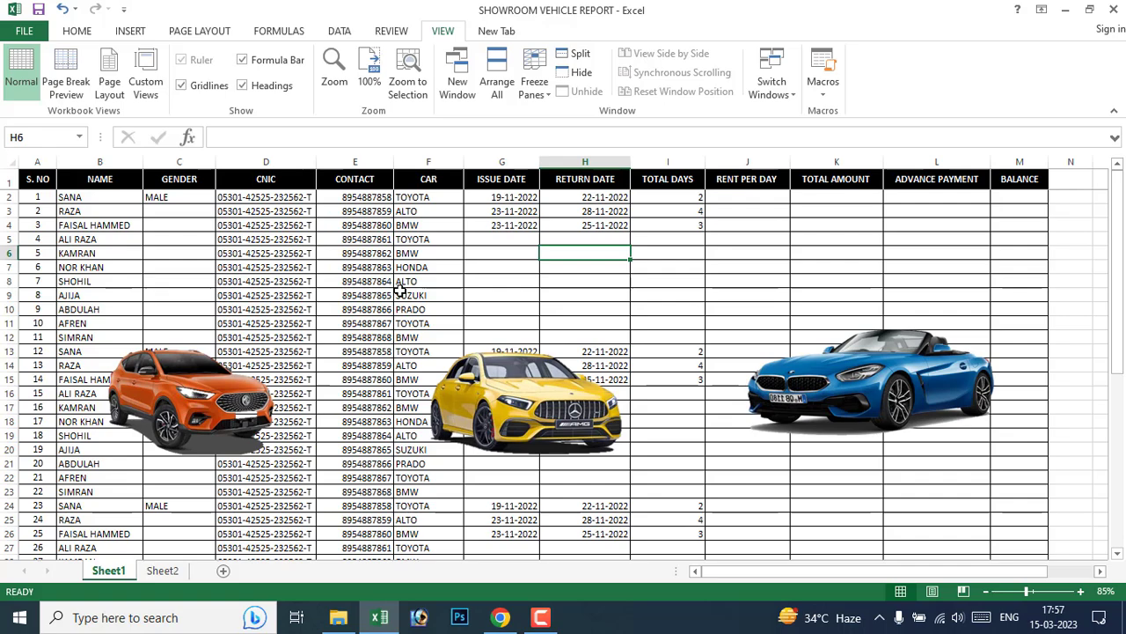
scroll(387, 285, "down", 2)
scroll(401, 290, "down", 4)
scroll(402, 292, "down", 3)
scroll(357, 361, "down", 3)
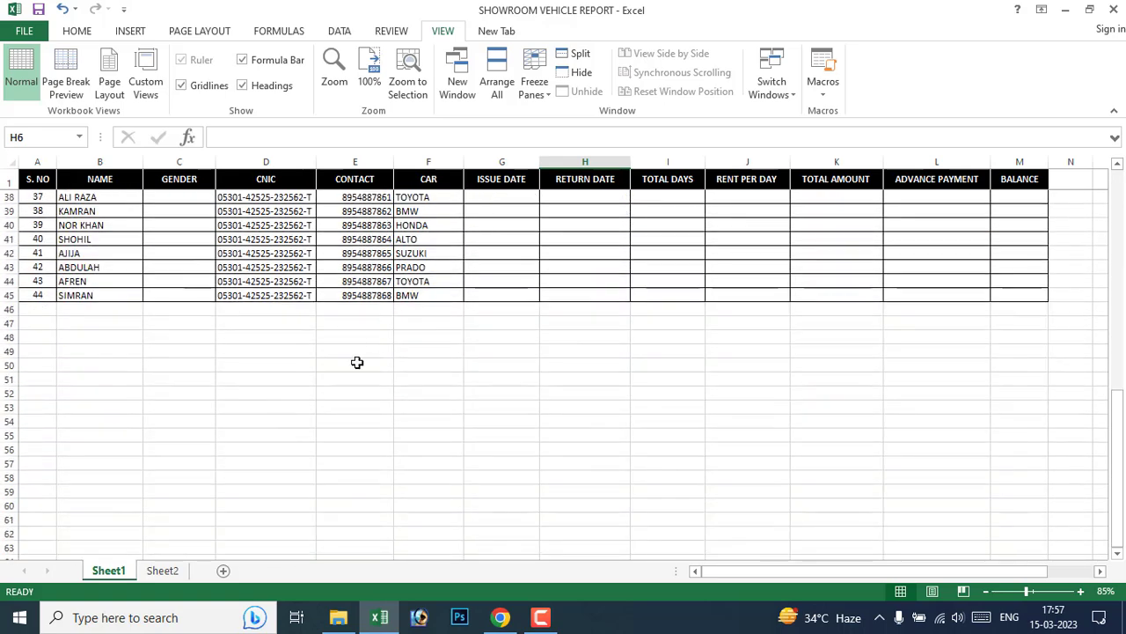
scroll(357, 362, "up", 6)
scroll(357, 362, "up", 6)
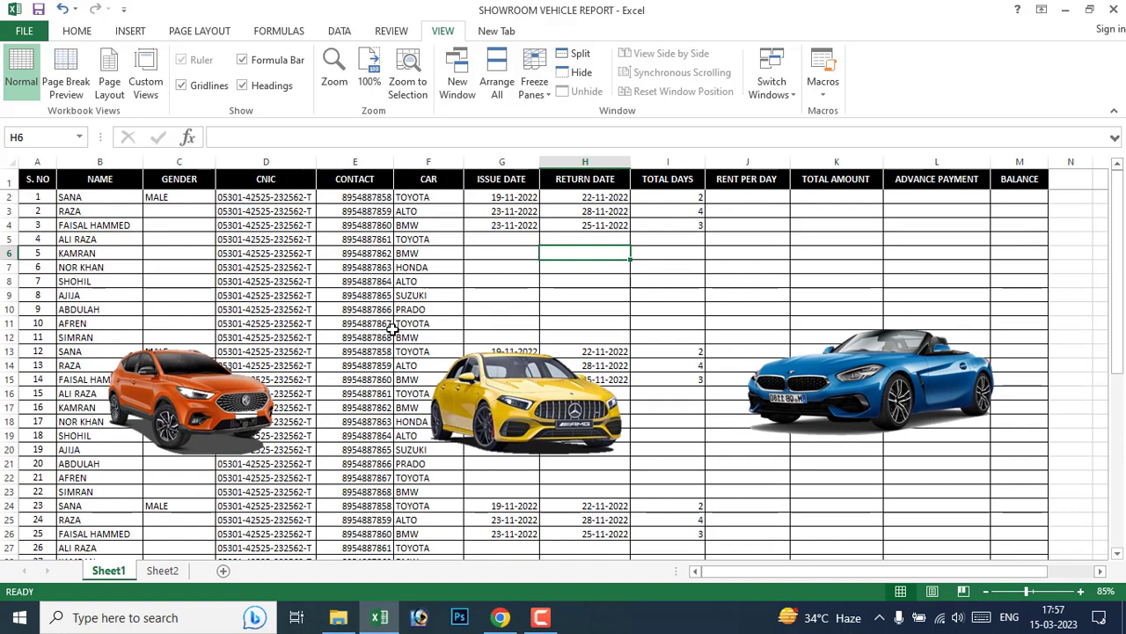
Select cells D7, B46, C46 and E46 to verify the frozen header while scrolling.
left_click(286, 268)
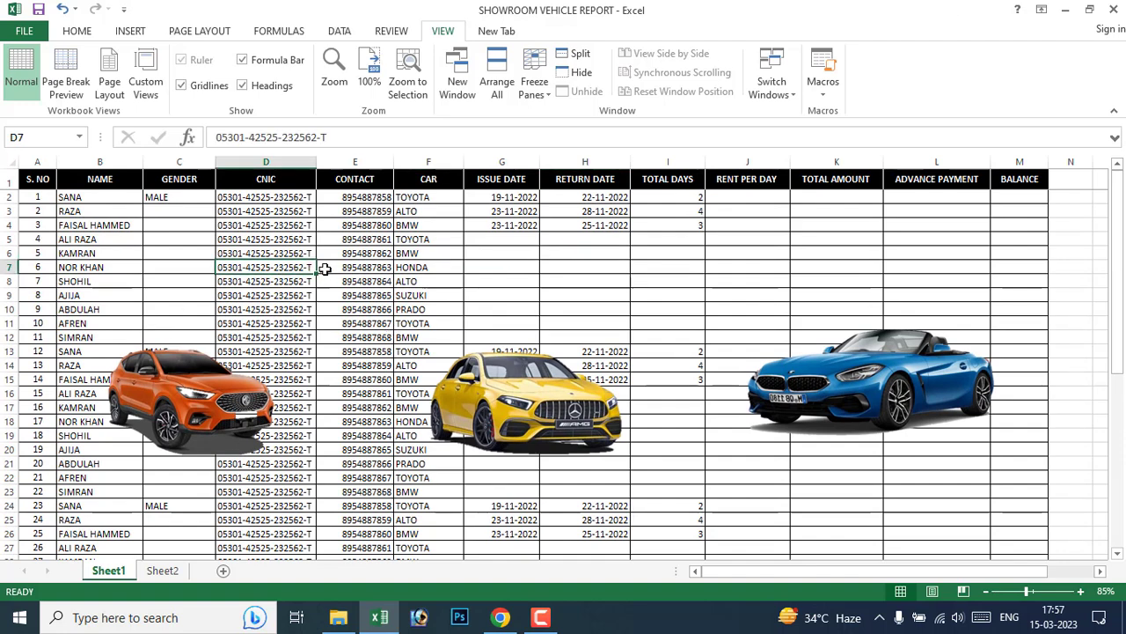
scroll(612, 290, "down", 1)
scroll(590, 268, "up", 1)
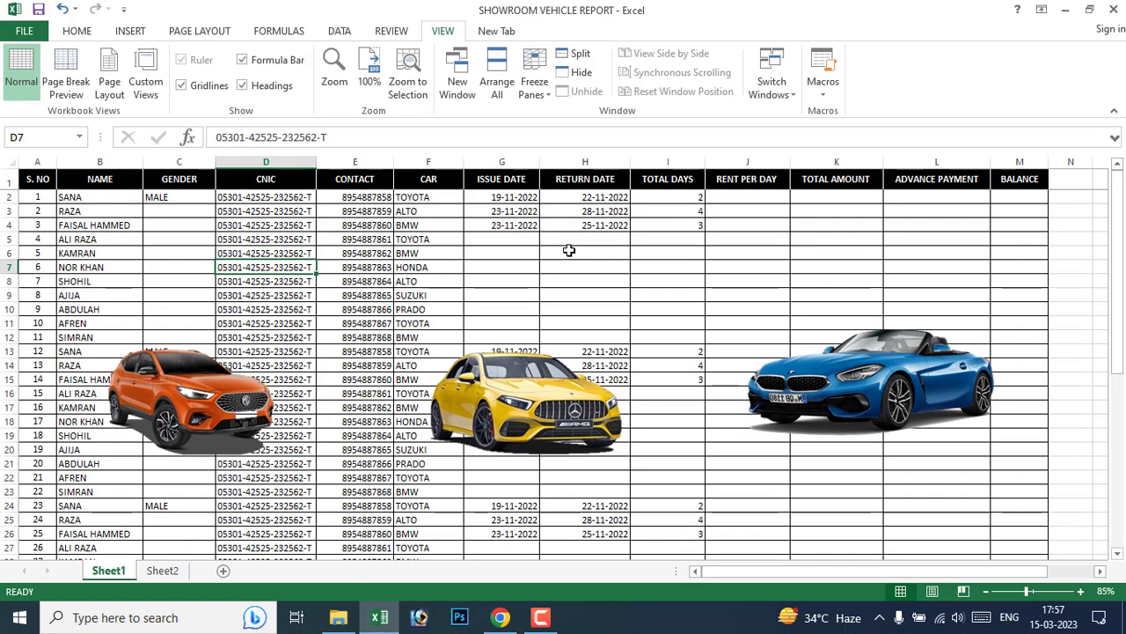
scroll(687, 259, "down", 1)
scroll(686, 259, "up", 1)
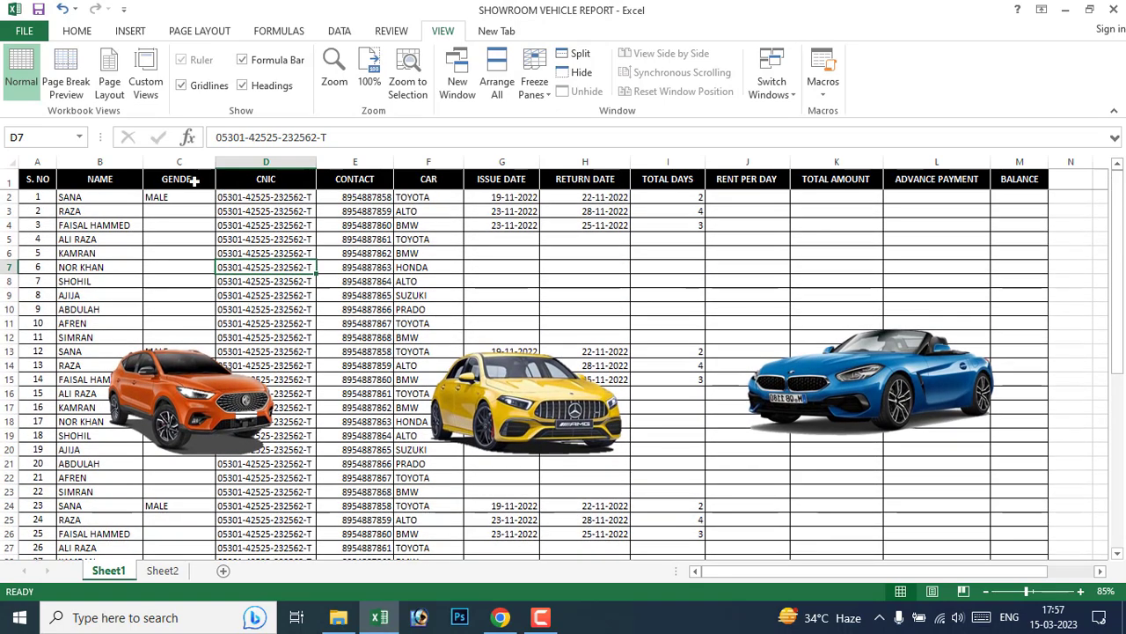
scroll(628, 294, "down", 4)
scroll(626, 302, "down", 4)
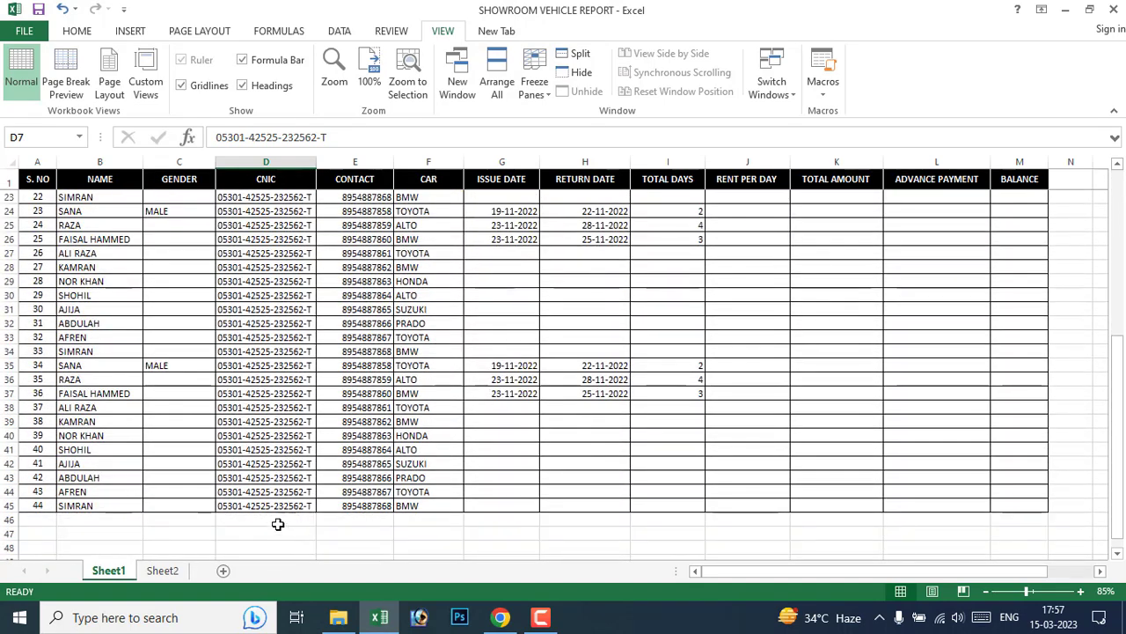
left_click(100, 478)
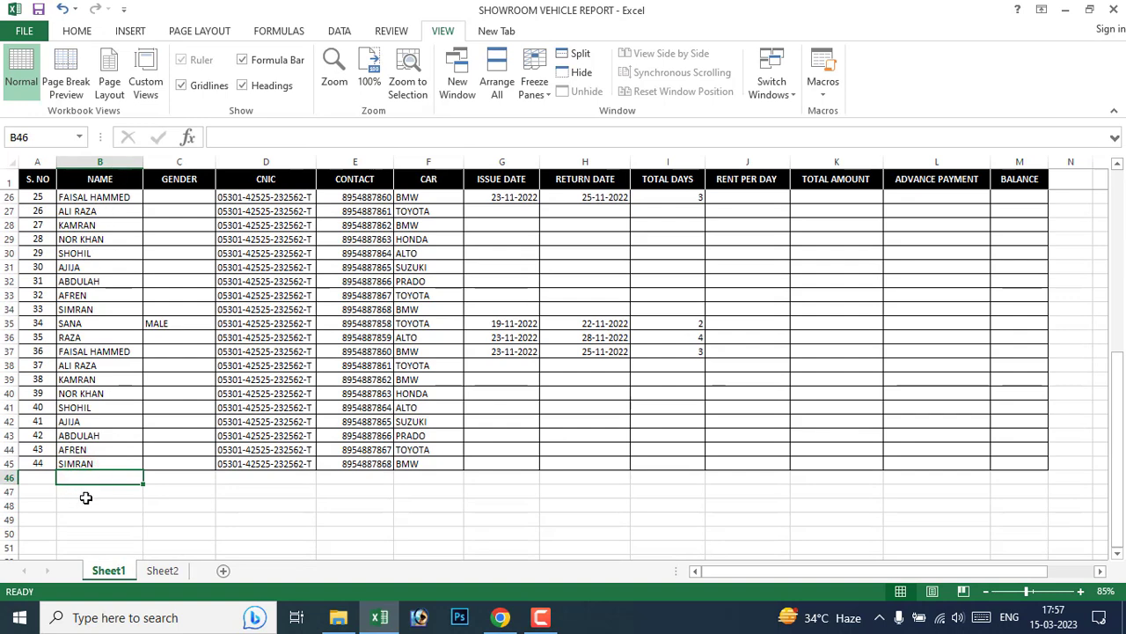
left_click(182, 479)
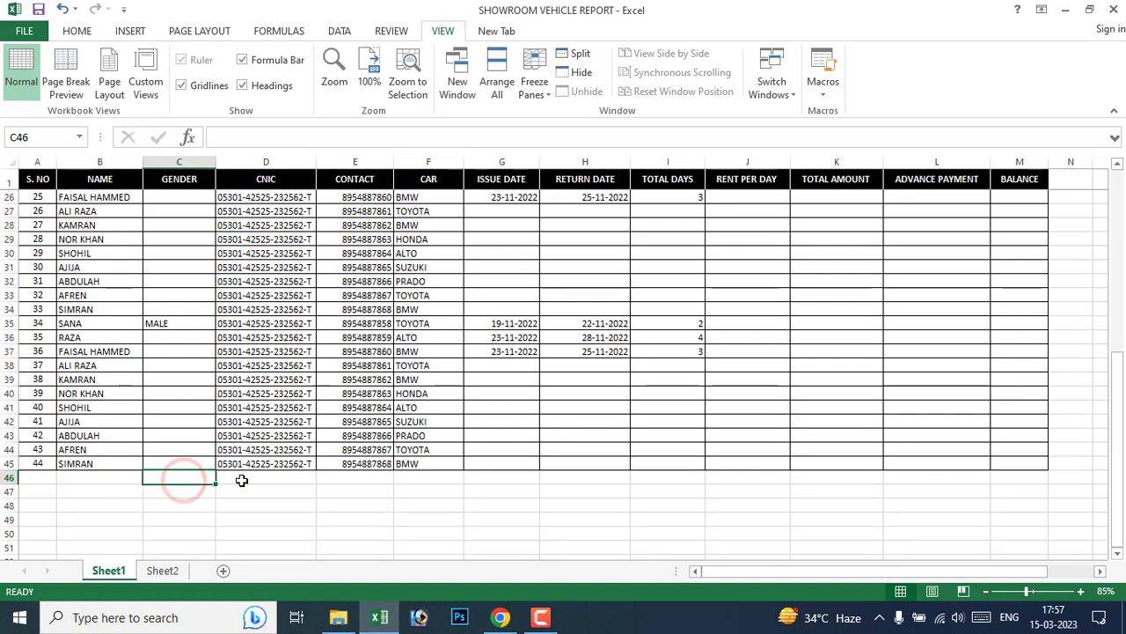
left_click(355, 479)
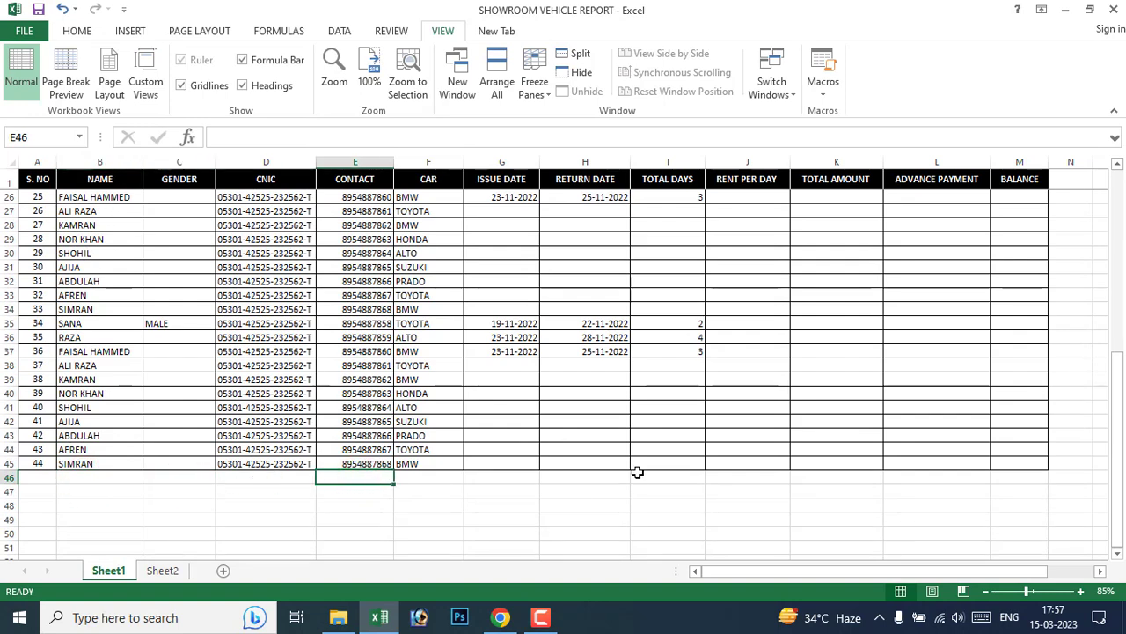
scroll(637, 472, "up", 8)
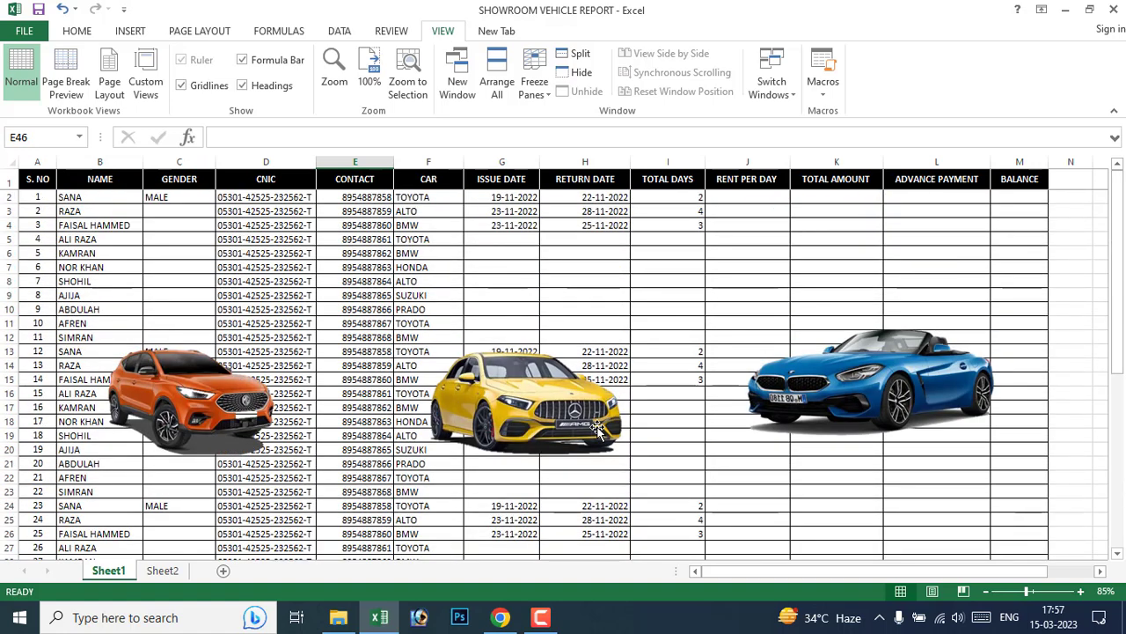